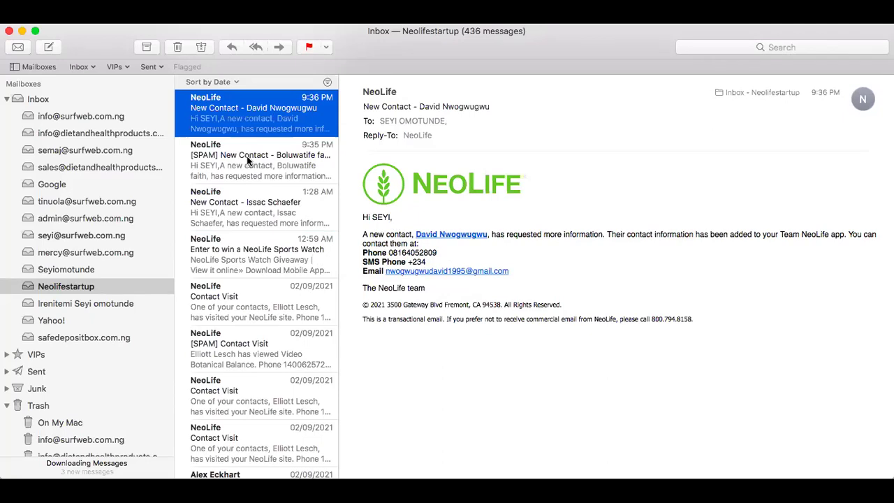
- Switch to the browser's NeoLife back office and open the 1-Click Email page
mouse_move(535, 91)
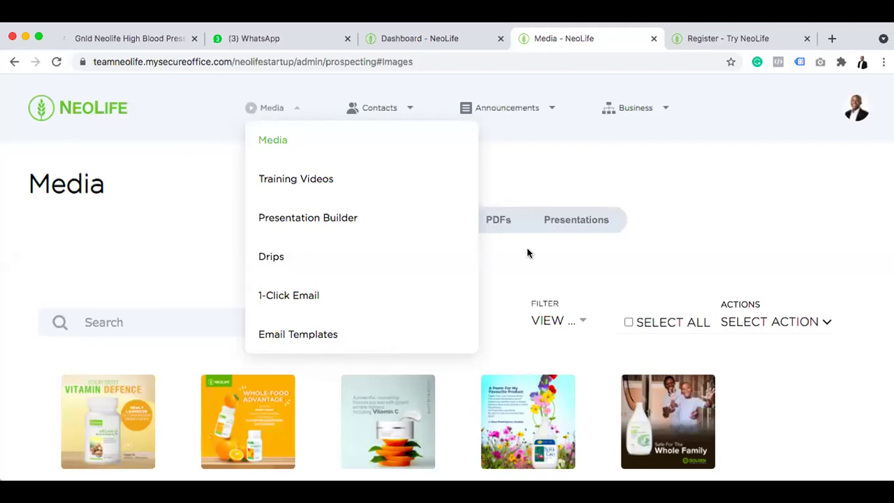
scroll(528, 253, down, 2)
scroll(528, 253, up, 2)
click(284, 294)
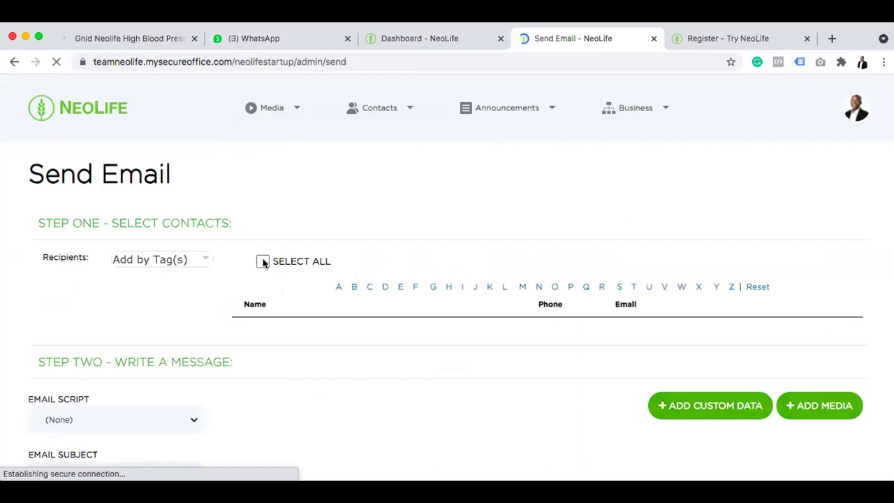
- Select all listed contacts as email recipients and clear that selection again
click(263, 261)
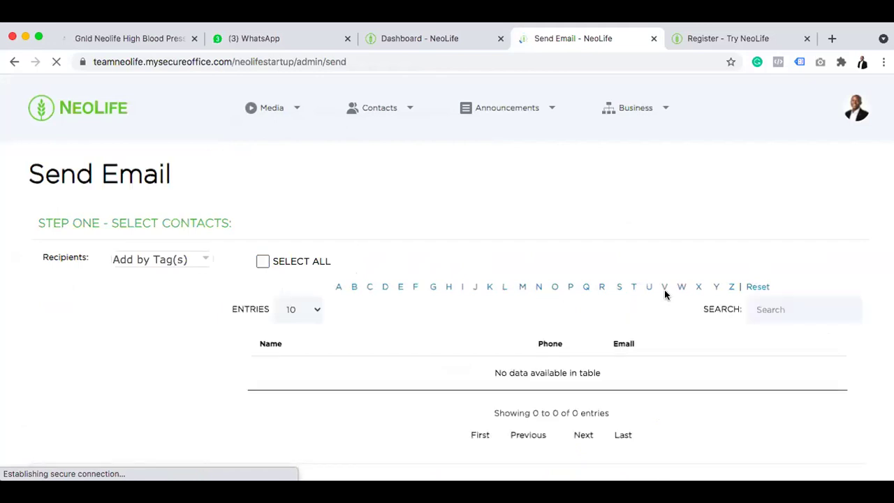
scroll(384, 206, down, 3)
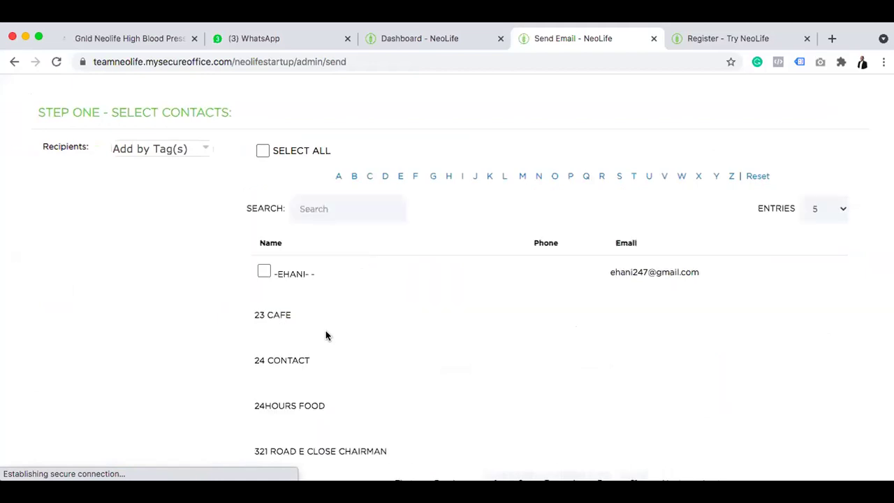
scroll(295, 216, up, 1)
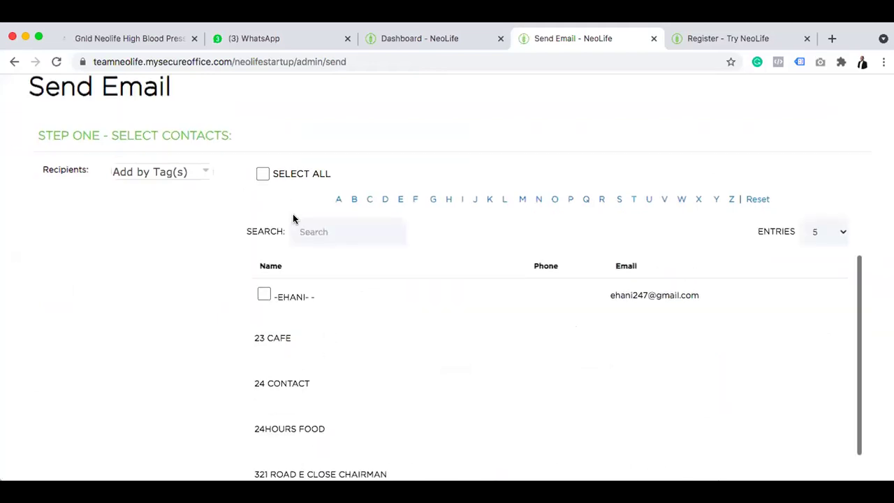
scroll(260, 258, up, 2)
click(262, 262)
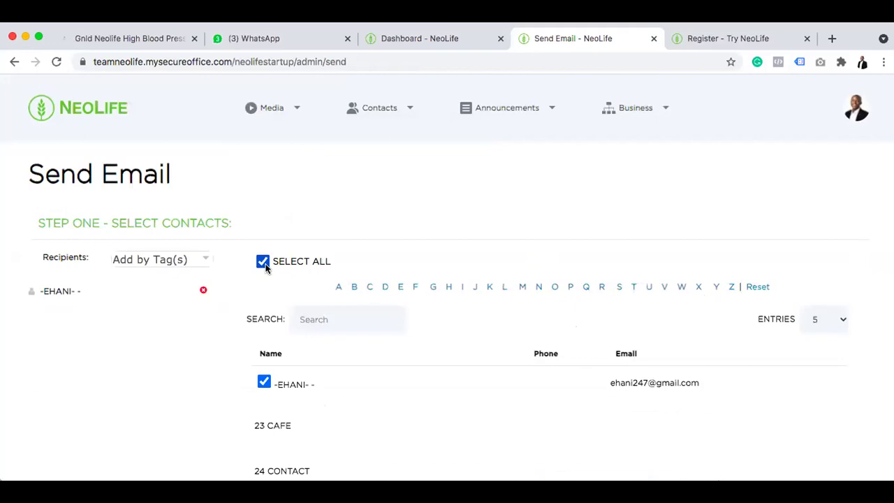
click(265, 265)
- Start the email body in the plain text editor with the greeting "hi"
scroll(539, 327, down, 10)
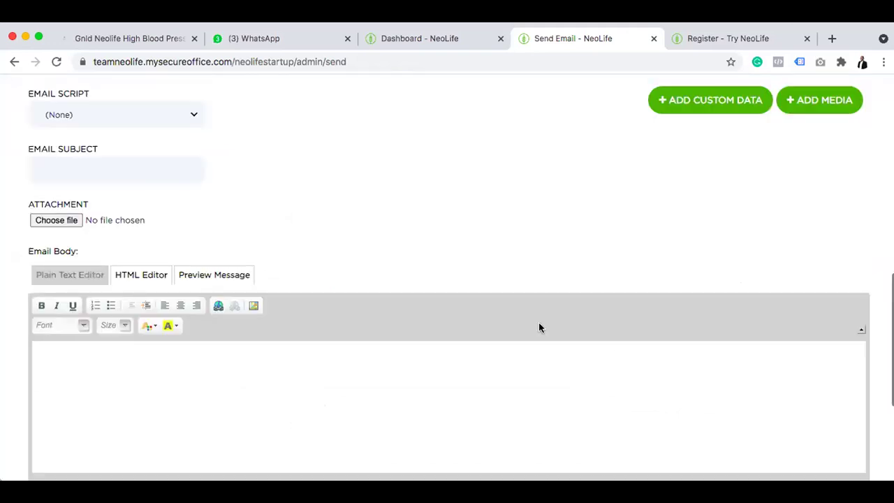
scroll(538, 327, up, 1)
scroll(538, 326, down, 2)
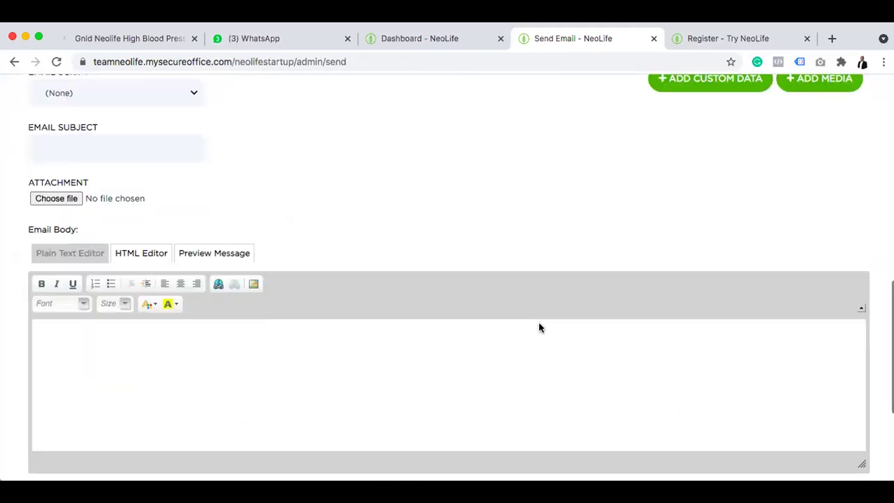
scroll(538, 327, up, 3)
scroll(608, 315, down, 2)
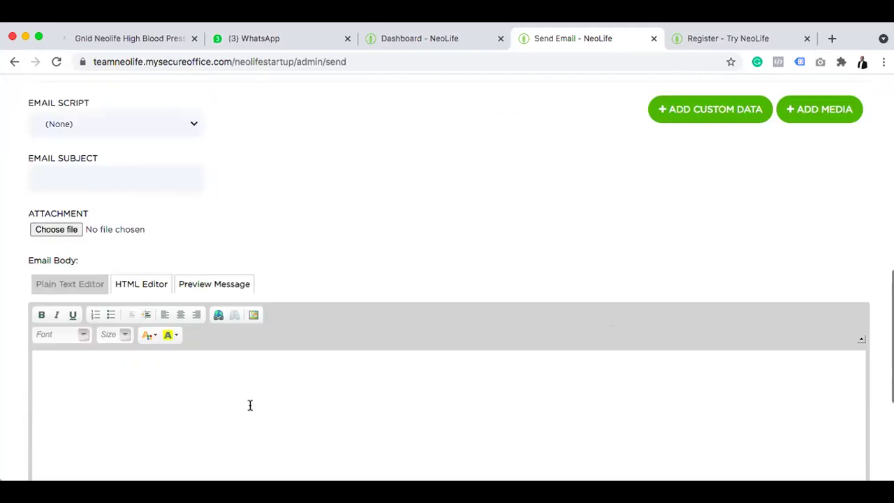
click(92, 355)
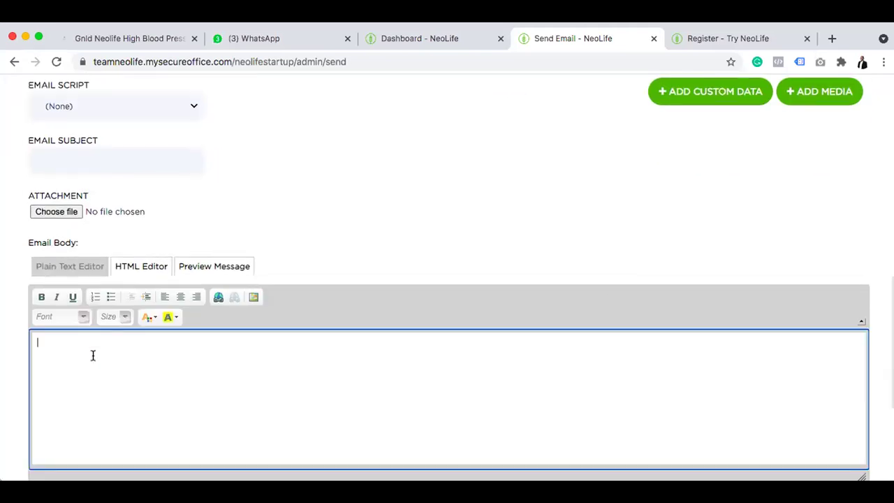
text(hi)
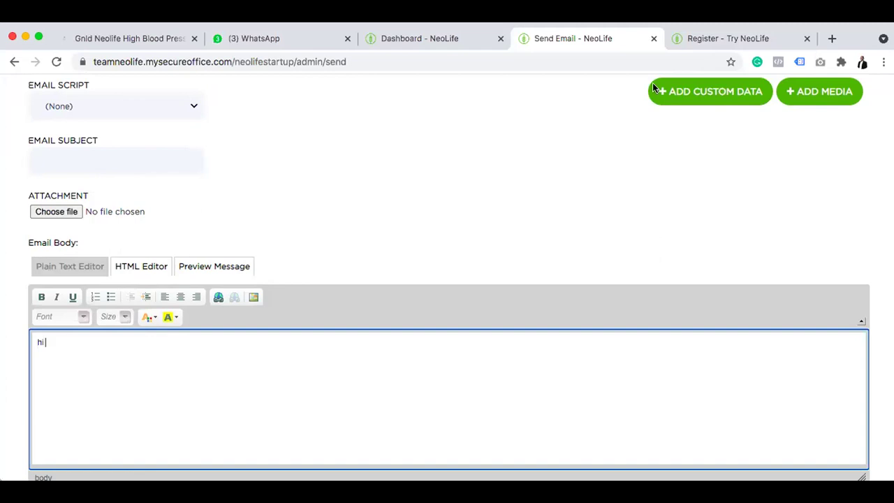
- Insert the {CONTACT_FIRST_NAME} custom data placeholder into the message after the greeting
click(714, 95)
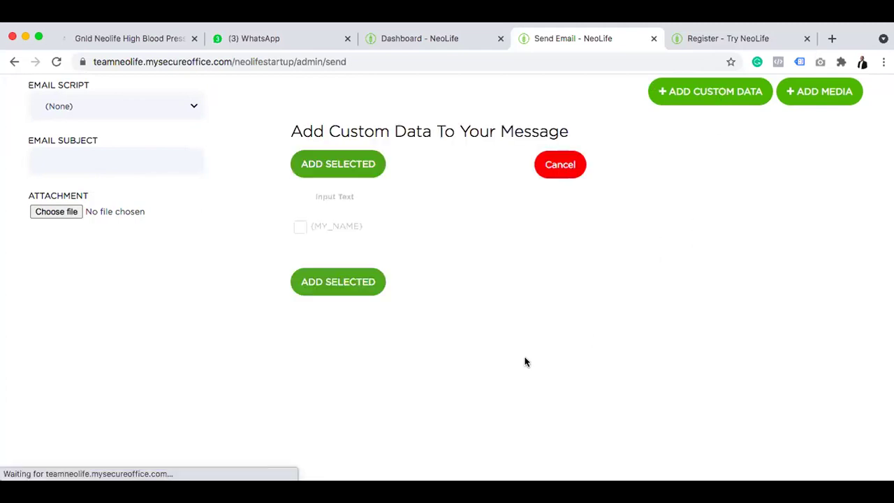
click(300, 317)
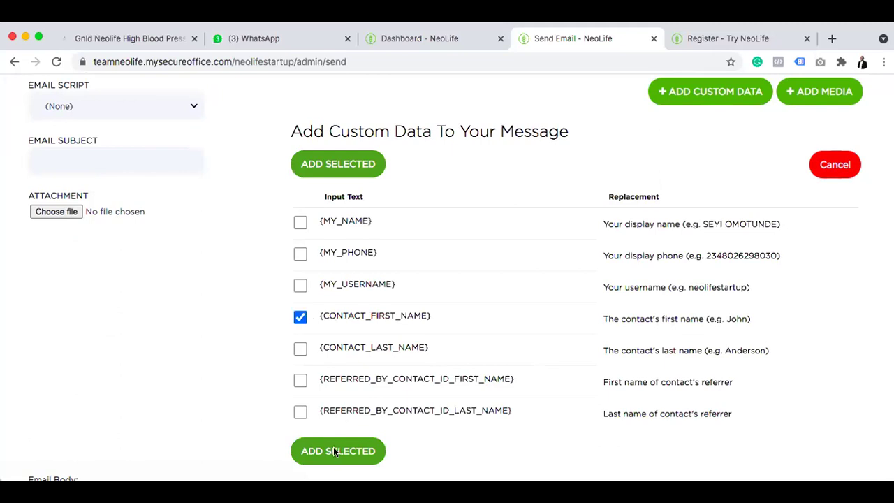
click(333, 452)
key(Return)
- Correct the greeting line to "Hi {contact_first_name}," and add blank lines below it
click(44, 234)
key(Left)
key(Left)
text(H)
key(Right)
key(Right)
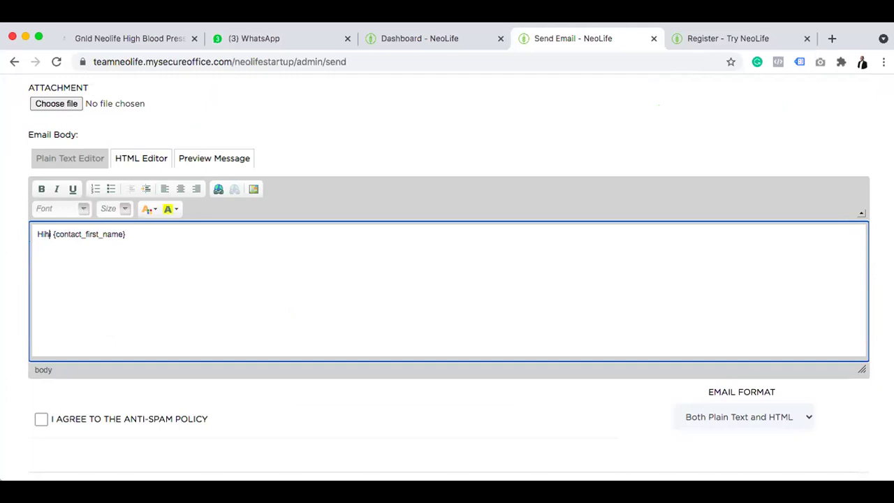
key(BackSpace)
key(BackSpace)
text(i)
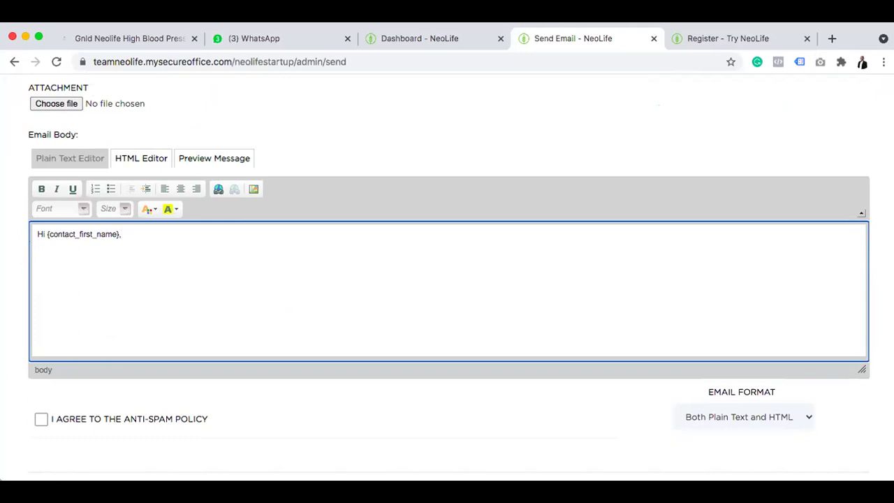
key(Return)
key(Return)
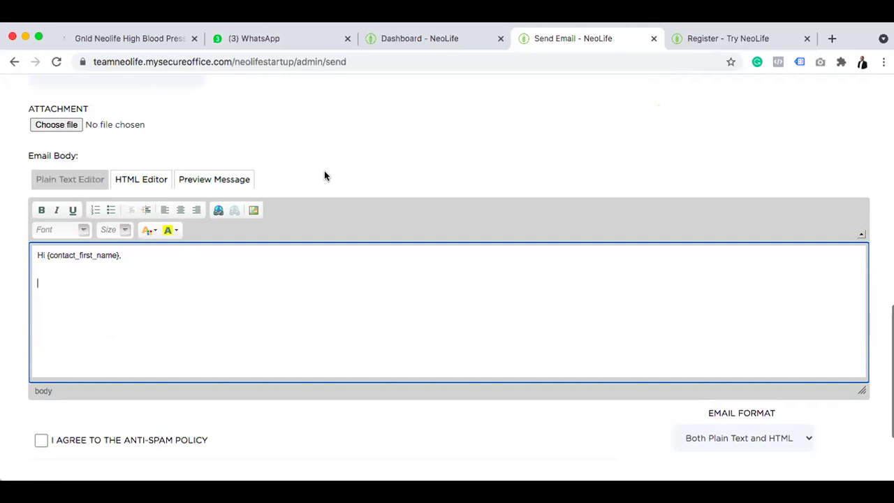
- Examine the message's HTML source and its preview, including the branded header and the sender's signature block
scroll(175, 299, up, 5)
click(149, 339)
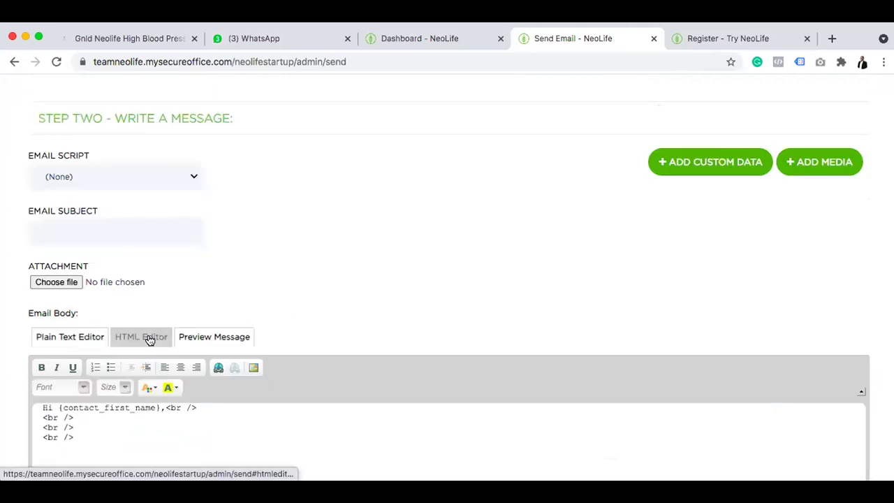
click(217, 338)
scroll(216, 340, down, 4)
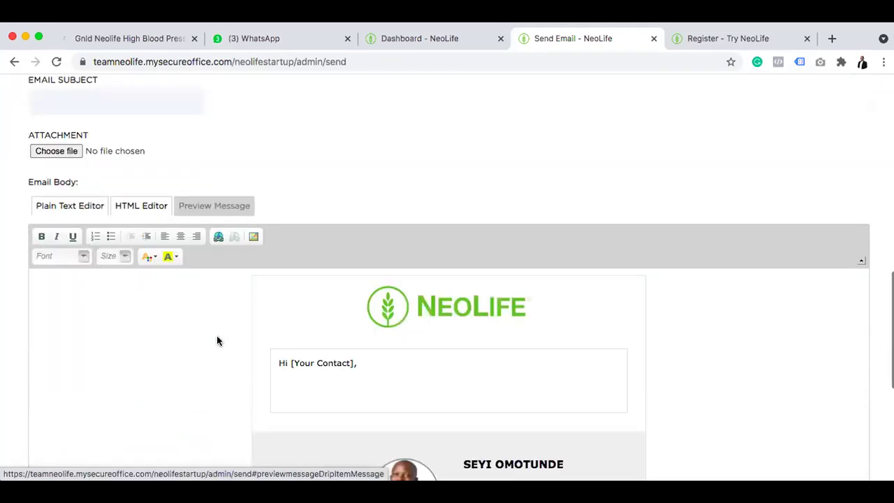
scroll(315, 314, down, 5)
scroll(315, 314, down, 2)
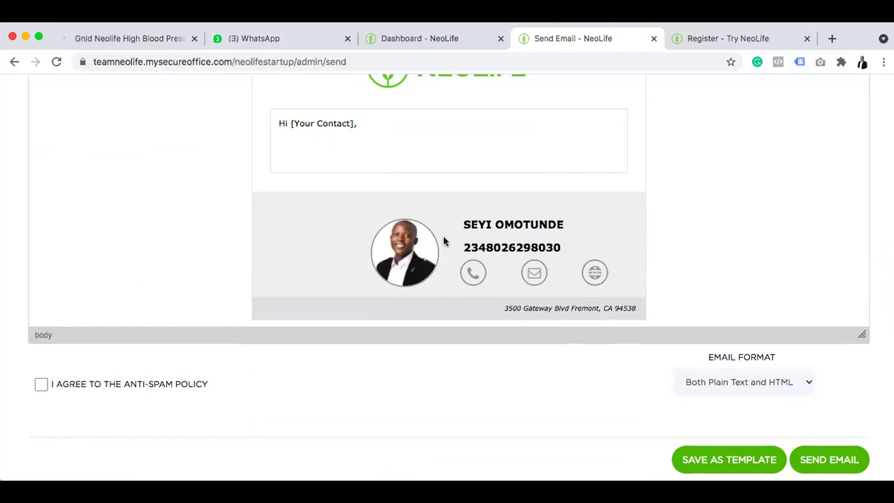
scroll(311, 222, up, 3)
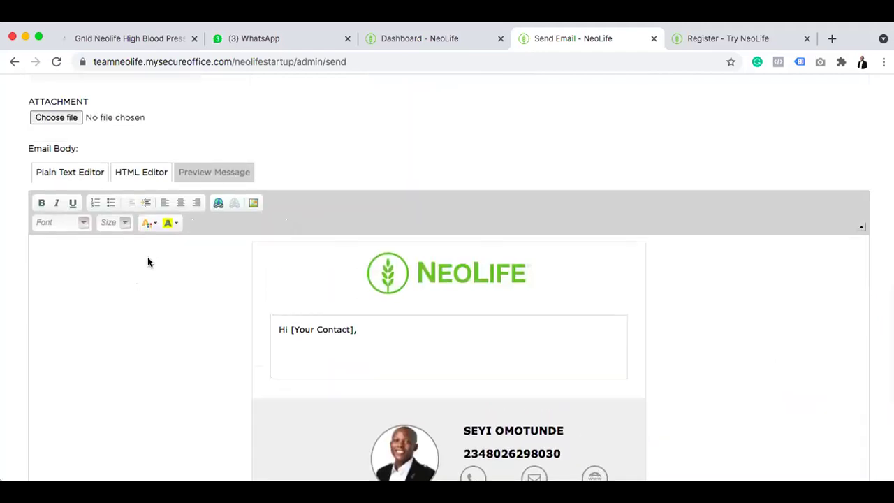
- Return to the plain text version of the email body and add a new line after the greeting
click(74, 174)
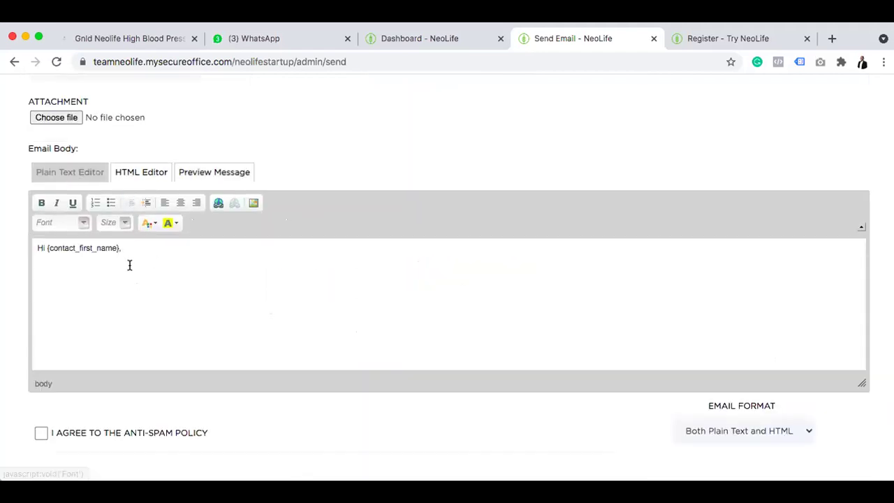
click(135, 247)
key(Return)
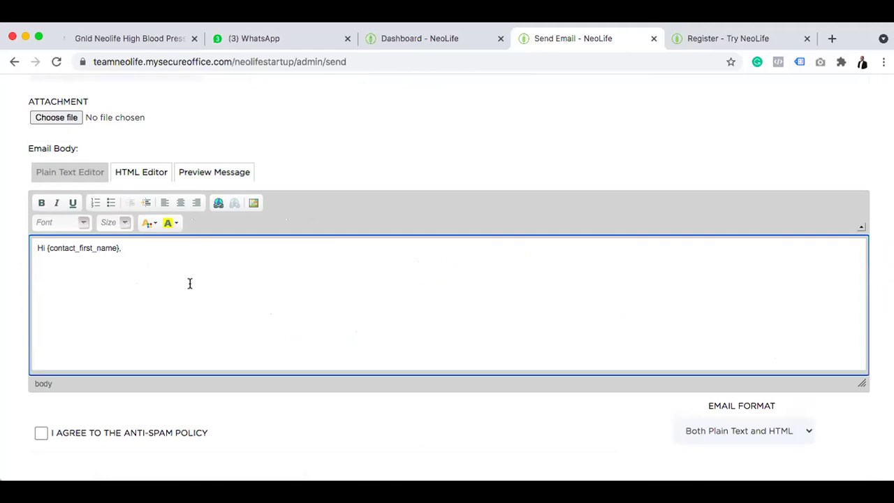
- Add the "Introducing Team NeoLife App" video from the media library to the message below the greeting
scroll(351, 251, up, 3)
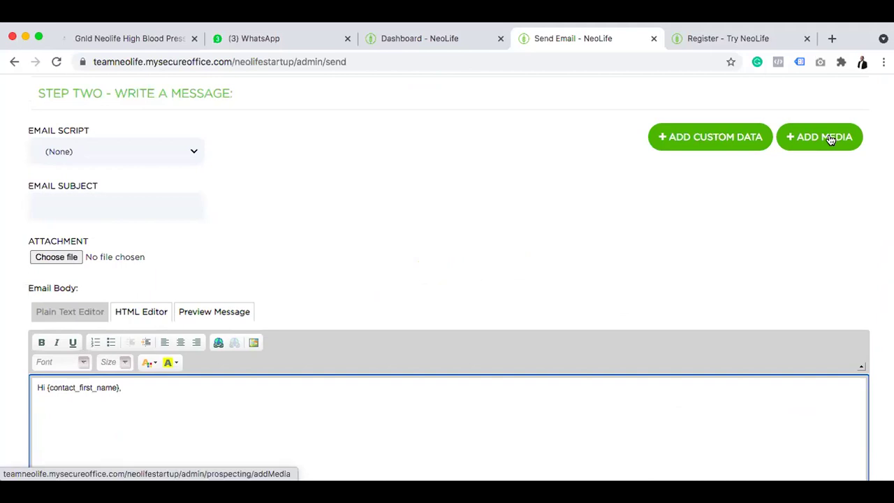
click(831, 139)
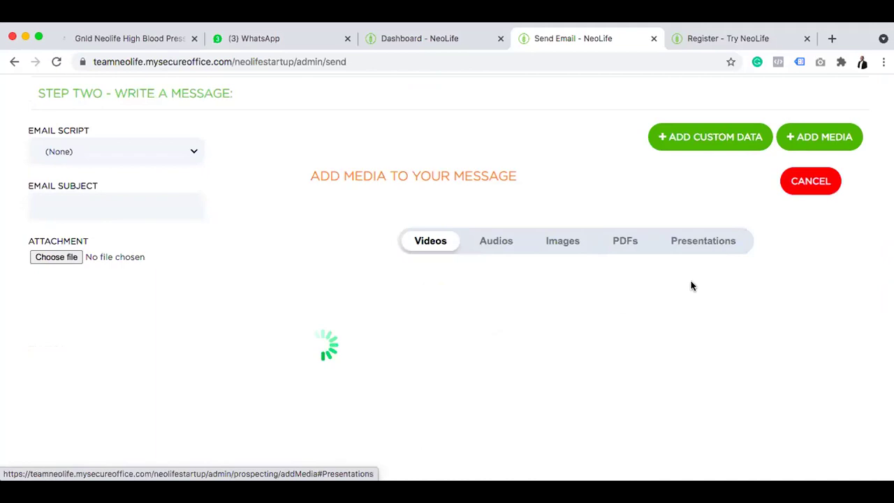
scroll(692, 286, down, 4)
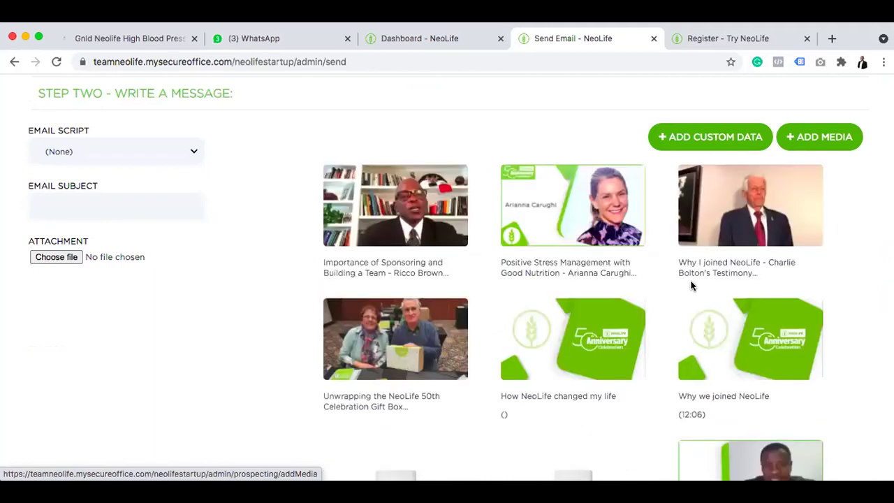
scroll(692, 285, down, 5)
scroll(691, 286, down, 5)
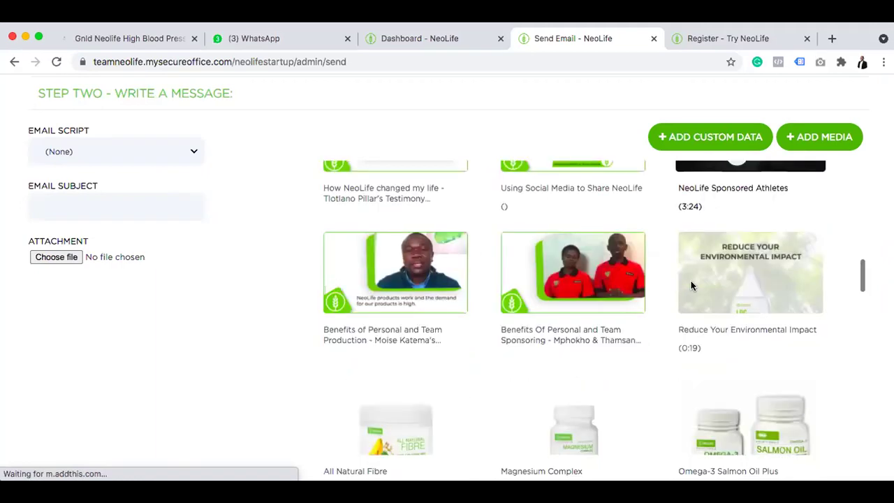
scroll(691, 286, down, 5)
scroll(692, 286, down, 1)
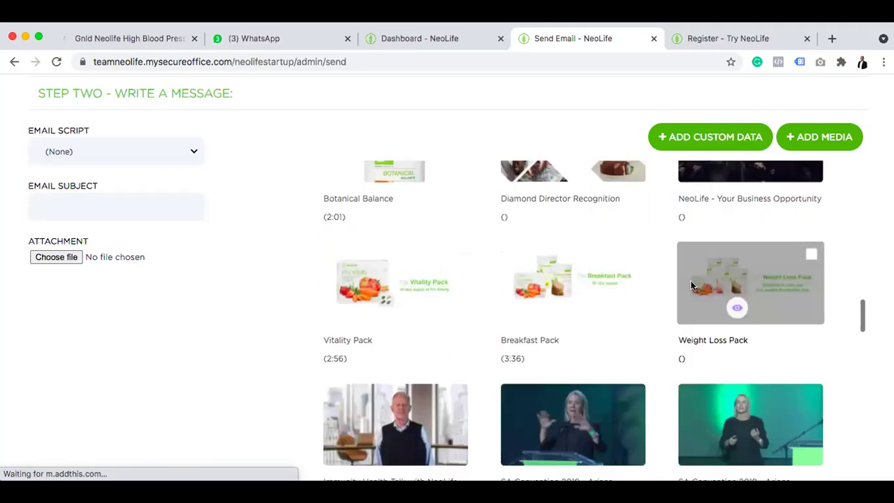
scroll(691, 286, down, 5)
scroll(691, 286, up, 2)
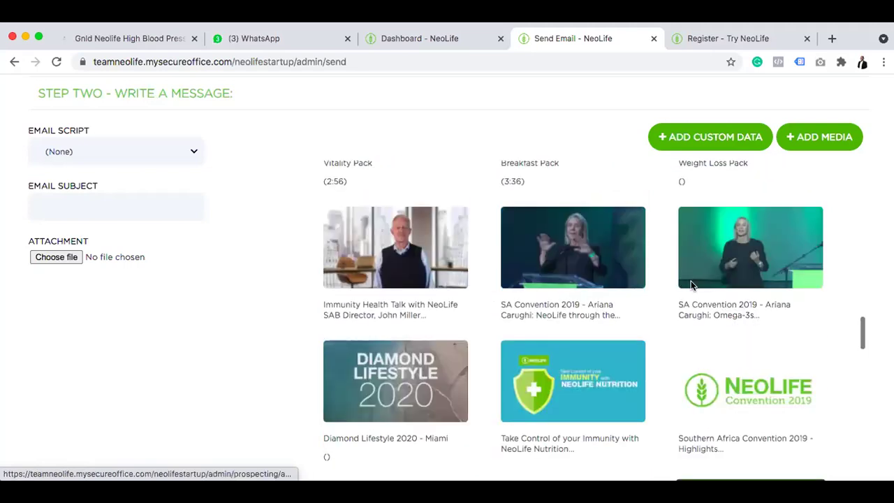
scroll(691, 286, up, 4)
scroll(692, 286, down, 5)
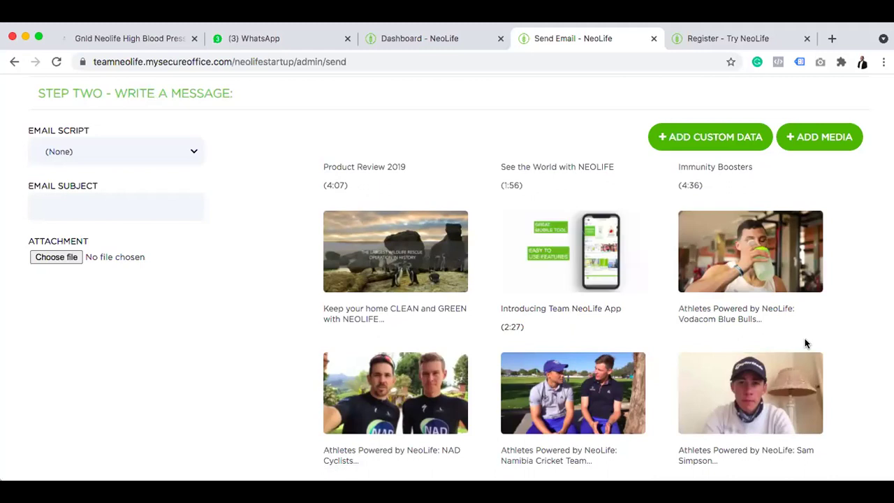
scroll(805, 338, down, 10)
scroll(805, 338, up, 4)
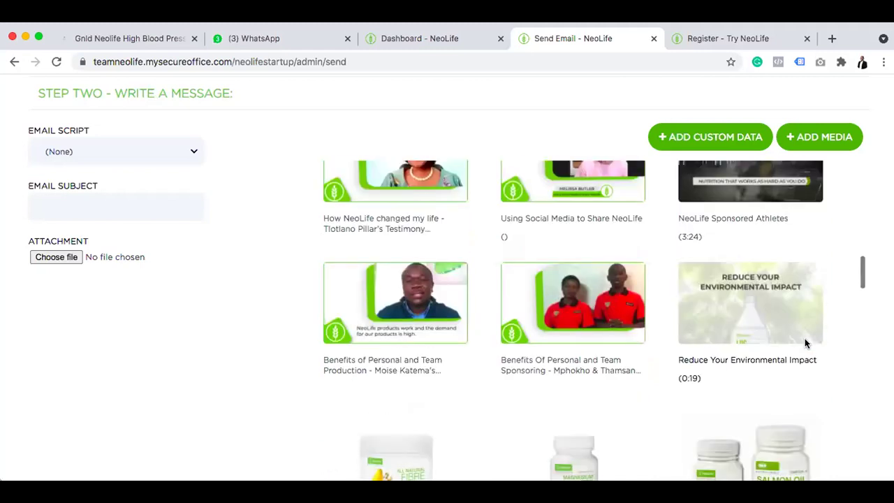
scroll(805, 338, up, 6)
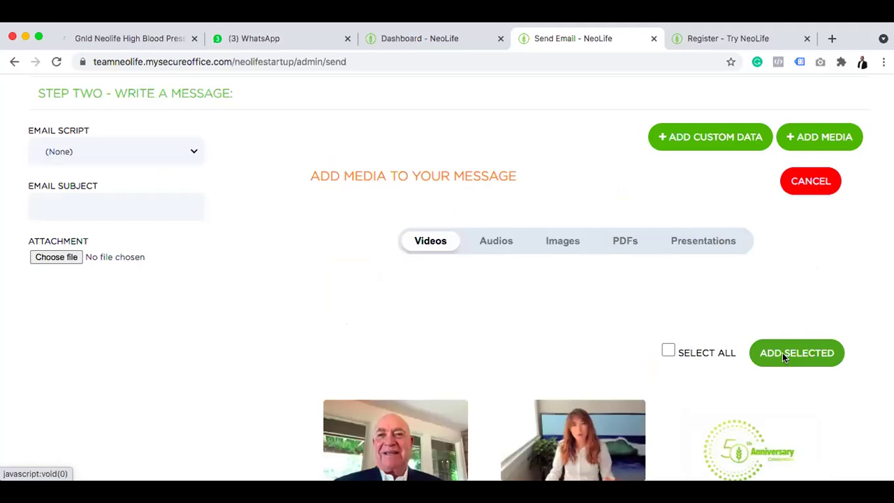
click(782, 353)
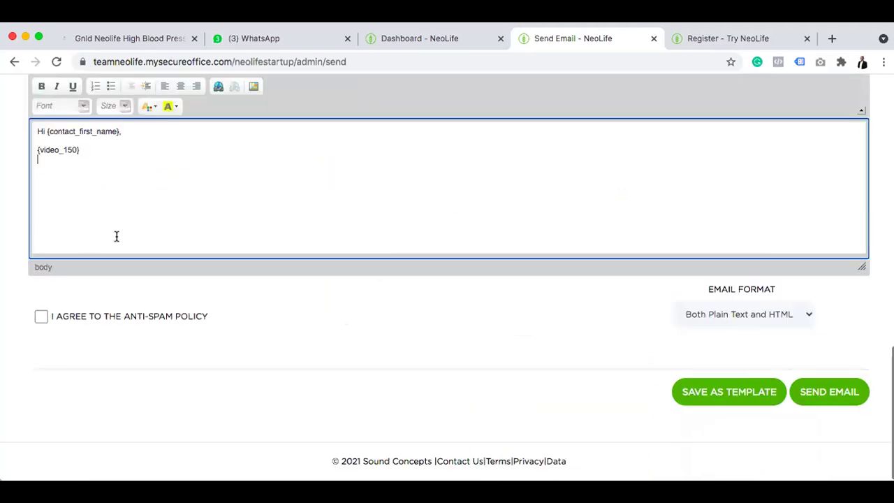
- Preview the message to check the embedded app video and the signature beneath it
scroll(127, 158, up, 3)
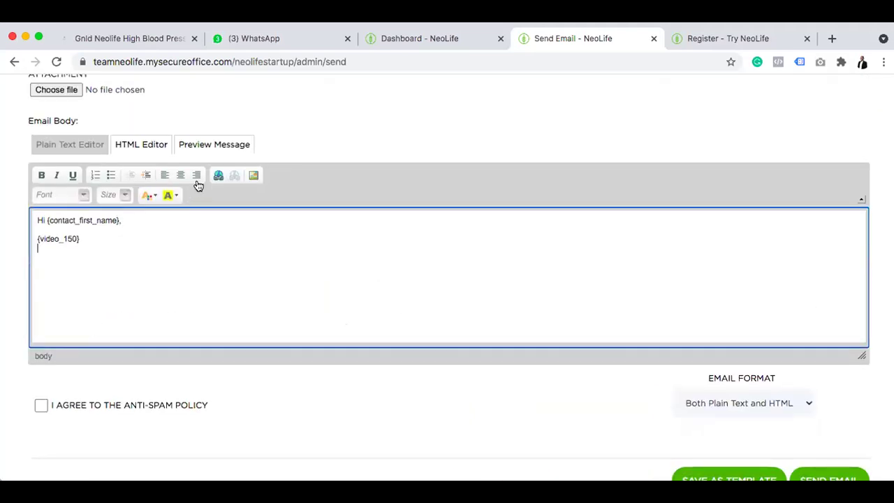
click(210, 147)
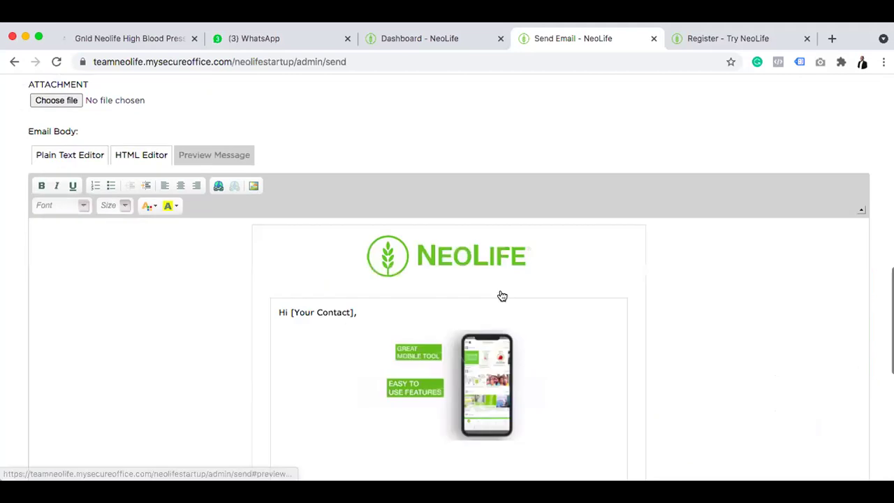
scroll(501, 297, down, 5)
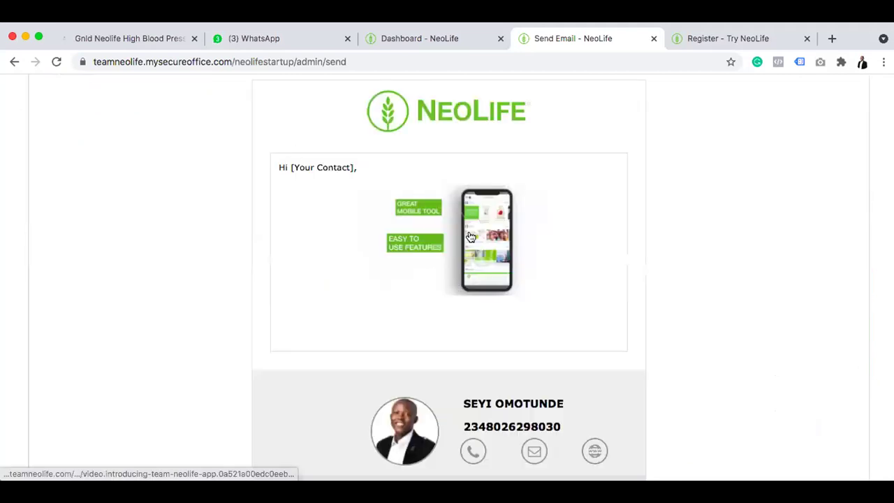
- Agree to the anti-spam policy below the message, and go back over the email form to the contact selection
scroll(479, 323, down, 5)
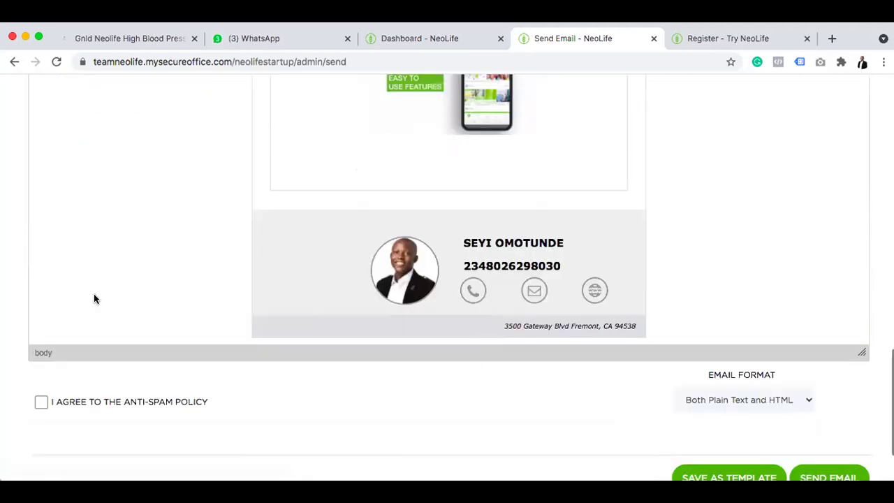
scroll(50, 376, down, 1)
click(40, 386)
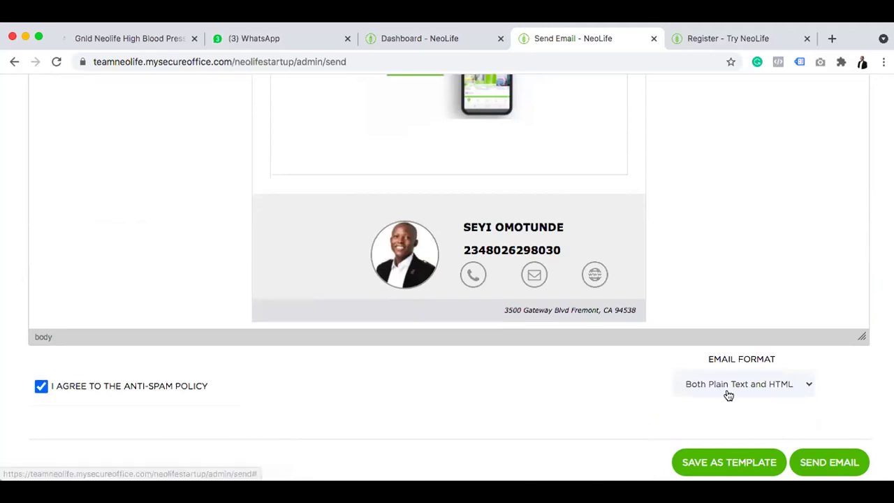
scroll(729, 395, down, 2)
scroll(672, 247, up, 10)
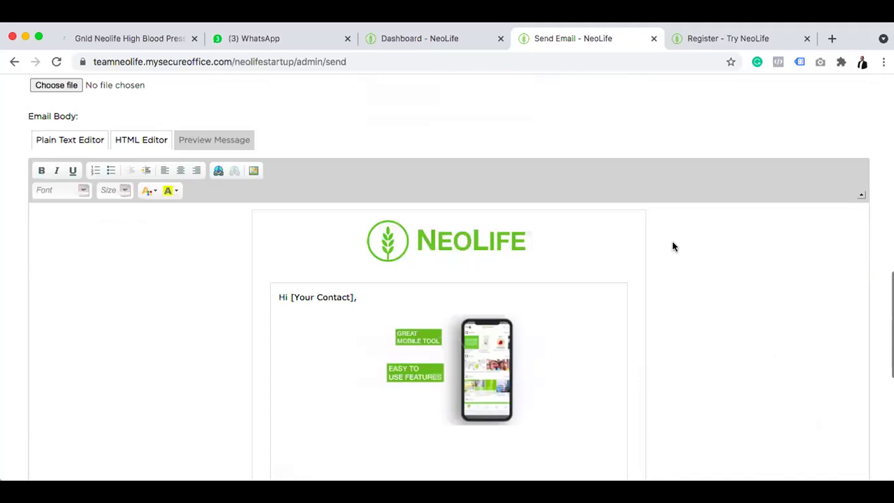
scroll(672, 246, up, 10)
scroll(475, 168, down, 1)
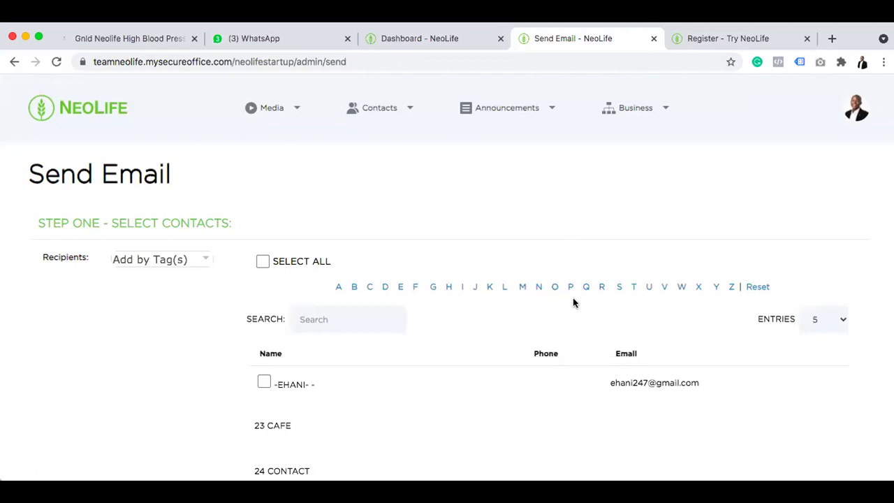
scroll(566, 360, down, 1)
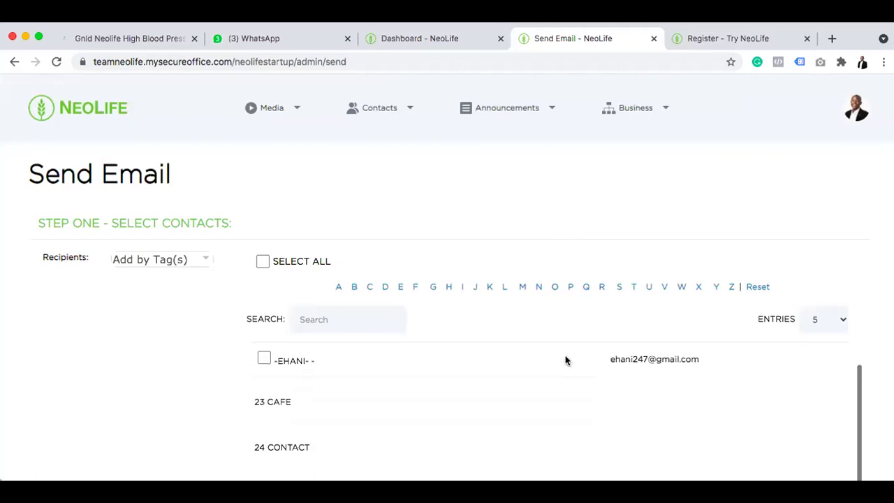
scroll(559, 190, up, 1)
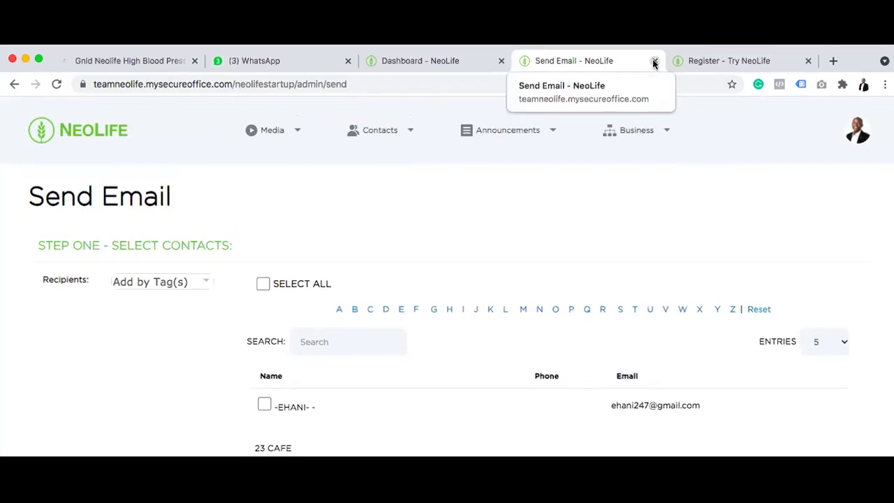
- Close the Send Email page without sending, return to the NeoLife back office dashboard and reload it
key(super+w)
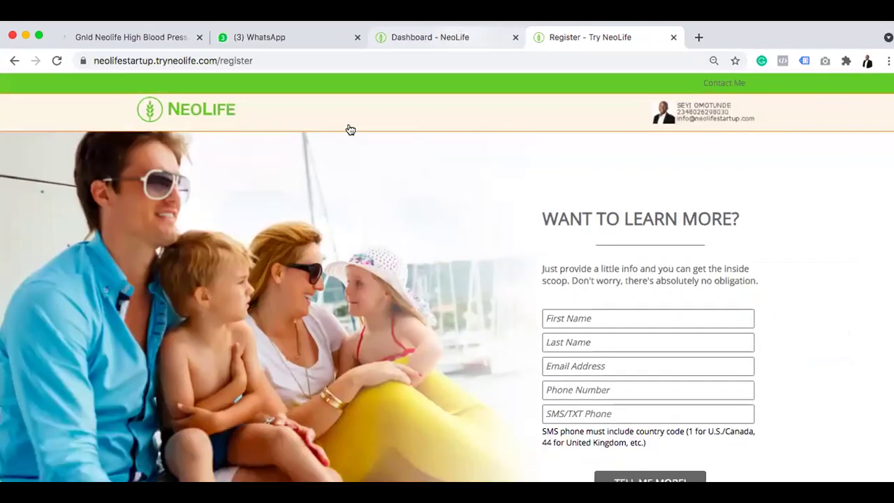
key(ctrl+shift+Tab)
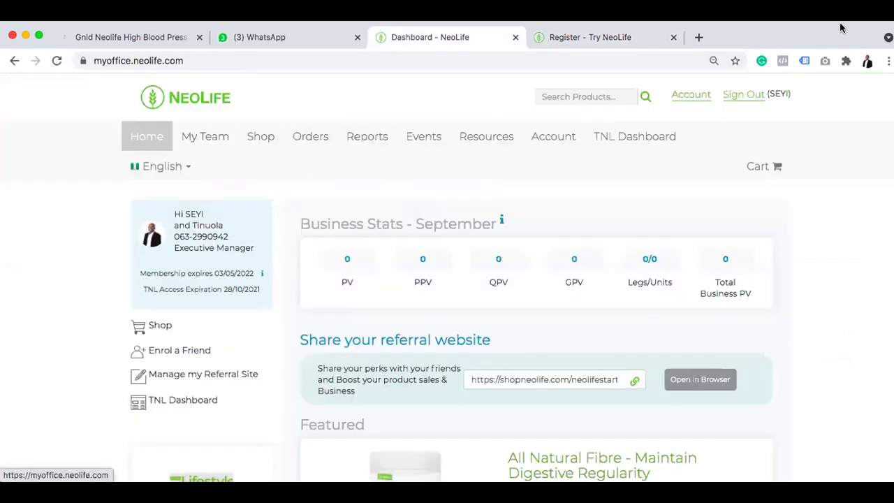
key(super+r)
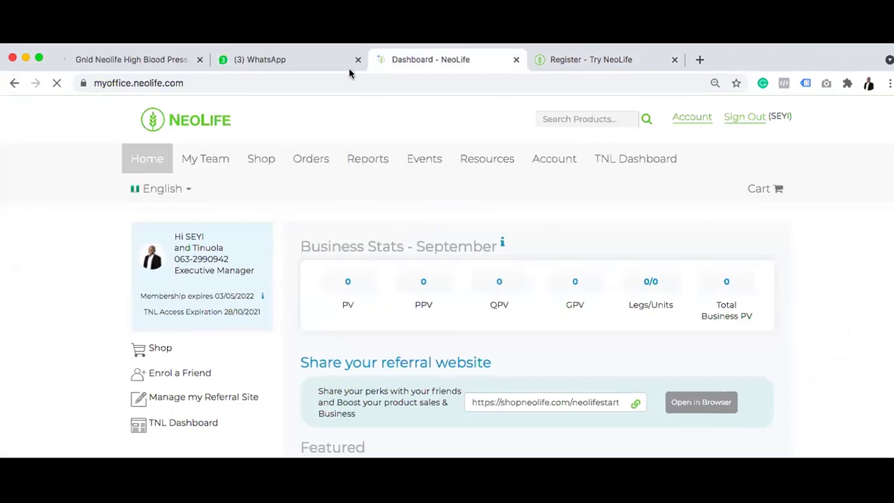